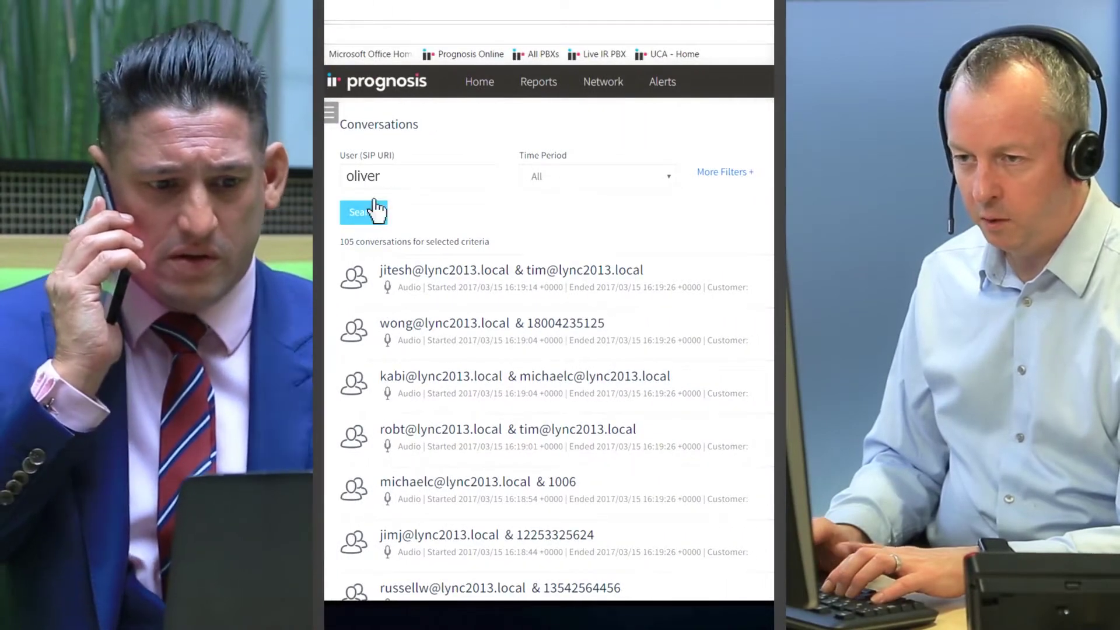
left_click(374, 214)
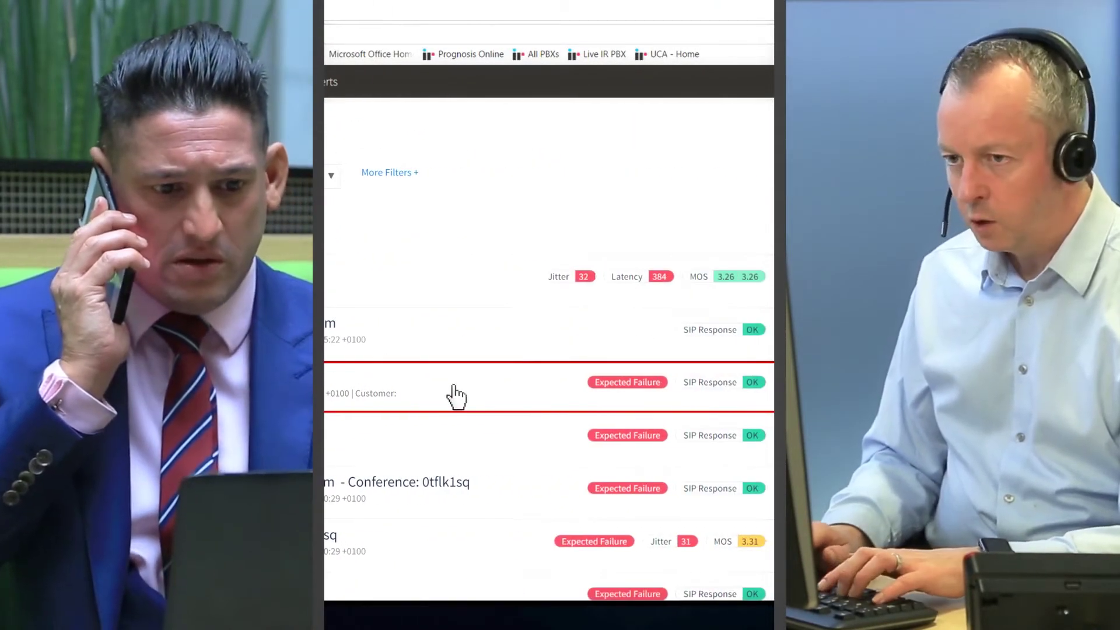
left_click(455, 395)
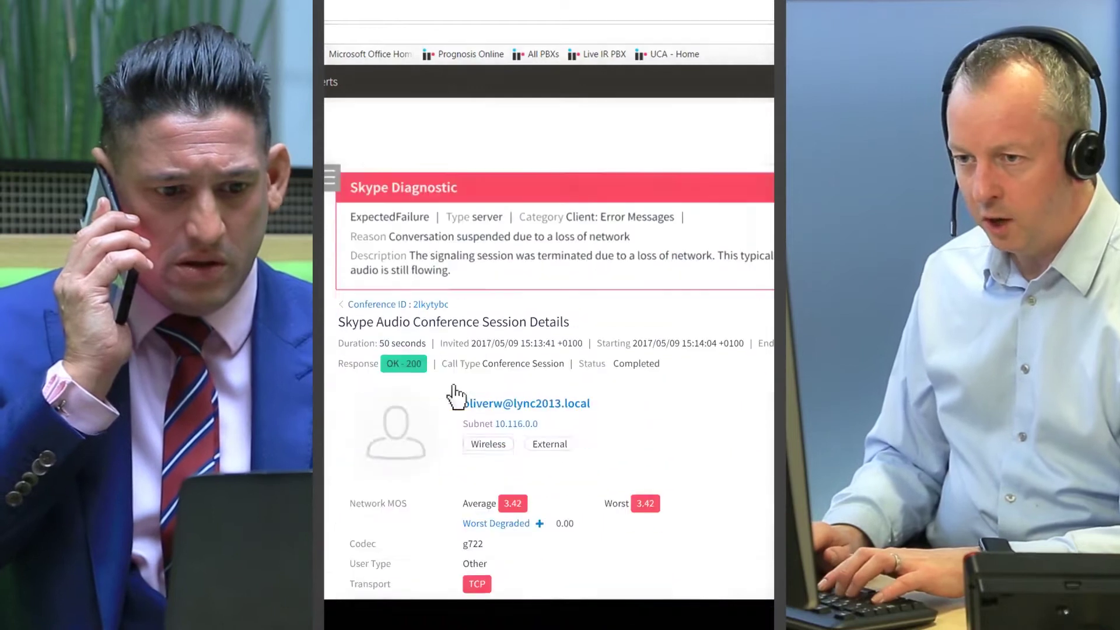